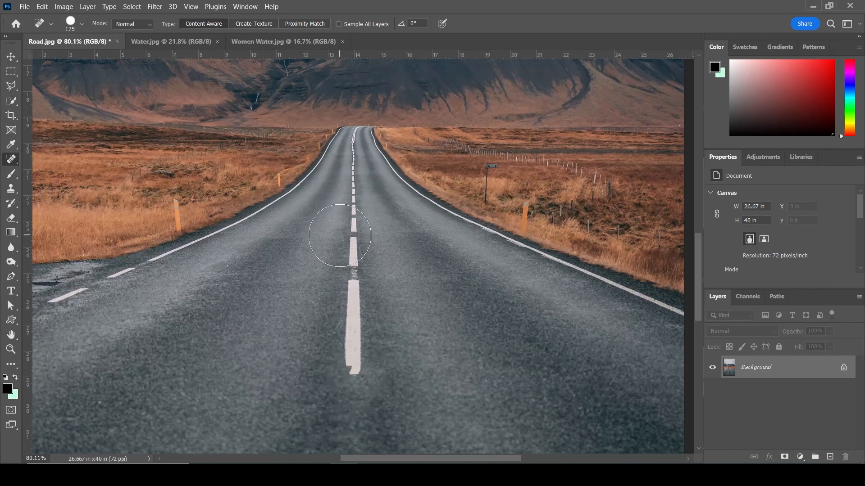
# - Remove the near centre-line dashes from the road with the Spot Healing Brush, reducing the brush size to 70 and 25
pyautogui.press('[')
pyautogui.press('[')
pyautogui.press('[')
pyautogui.press('[')
pyautogui.press('[')
pyautogui.press('[')
pyautogui.moveTo(354, 385)
pyautogui.mouseDown()
pyautogui.moveTo(355, 272)
pyautogui.moveTo(354, 367)
pyautogui.mouseUp()
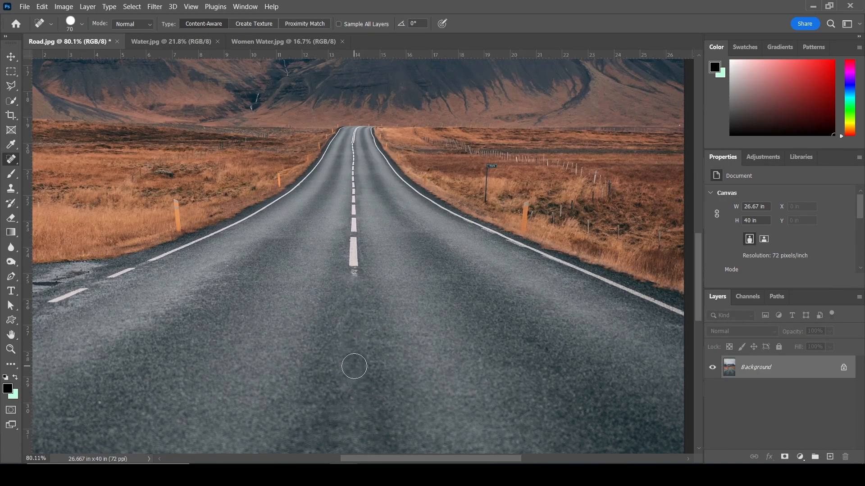
pyautogui.moveTo(354, 270); pyautogui.dragTo(354, 207)
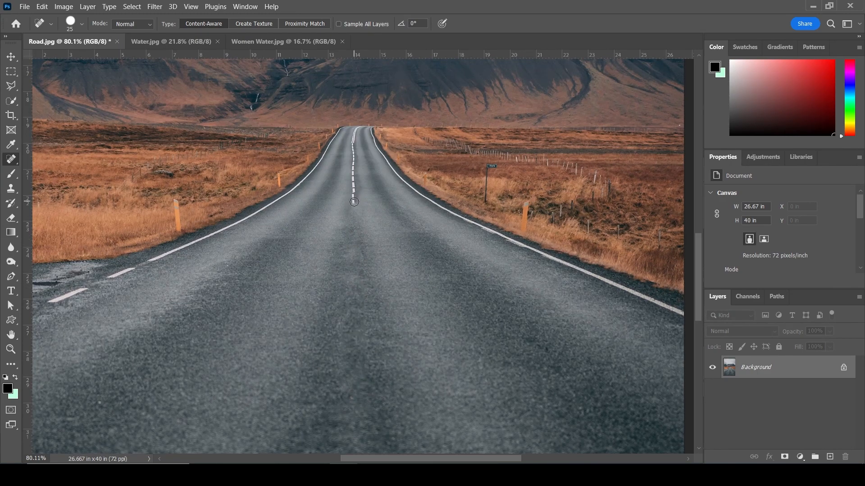
pyautogui.moveTo(354, 165); pyautogui.dragTo(355, 208)
# - Heal away the remaining small centre-line dashes at the far end of the road with a smaller brush
pyautogui.hotkey('ctrl', 'space')
pyautogui.moveTo(354, 148)
pyautogui.mouseDown()
pyautogui.moveTo(394, 174)
pyautogui.moveTo(386, 287)
pyautogui.mouseUp()
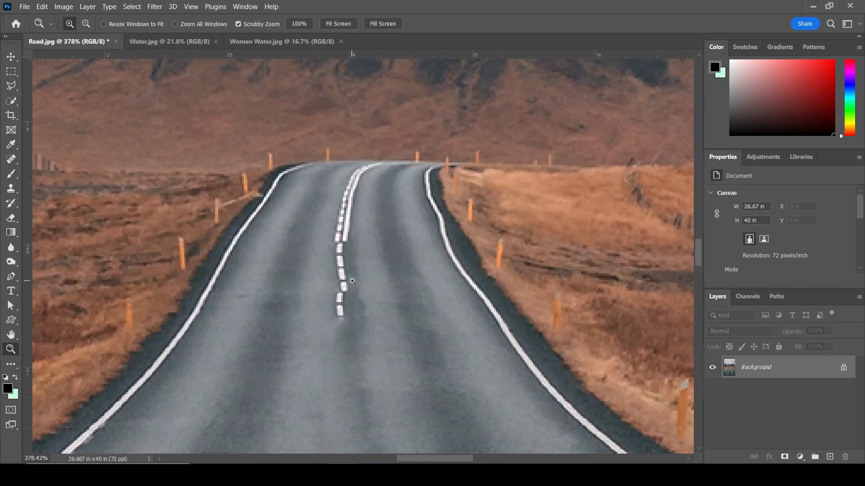
pyautogui.press('[')
pyautogui.press('[')
pyautogui.press('[')
pyautogui.moveTo(331, 318)
pyautogui.mouseDown()
pyautogui.moveTo(348, 189)
pyautogui.moveTo(383, 168)
pyautogui.mouseUp()
pyautogui.press('z')
pyautogui.hotkey('ctrl', '0')
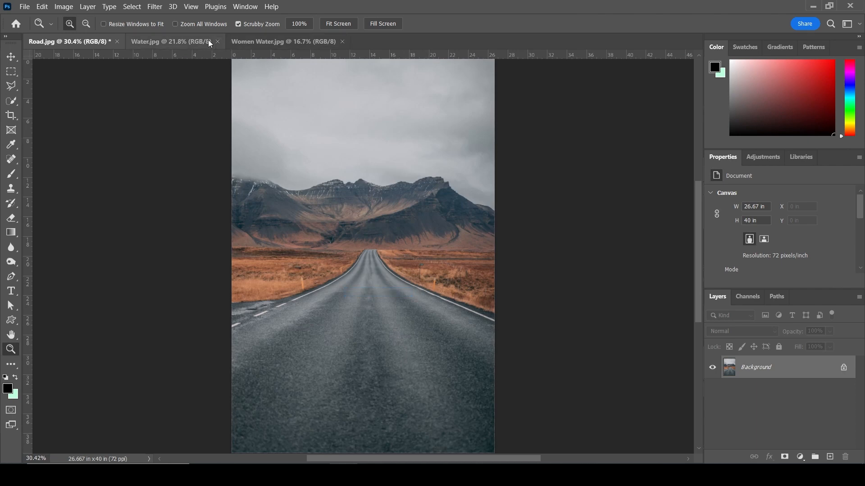
# - Copy the Water.jpg image into Road.jpg as a new layer over the road
pyautogui.click(170, 41)
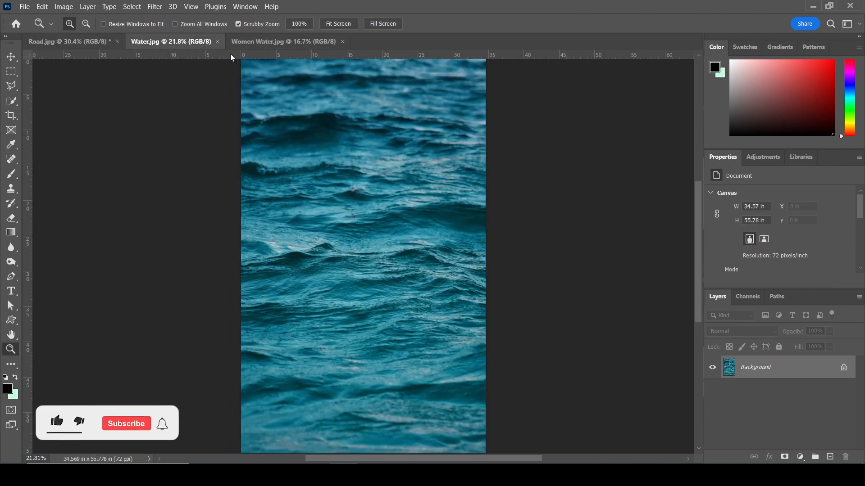
pyautogui.press('v')
pyautogui.click(90, 42)
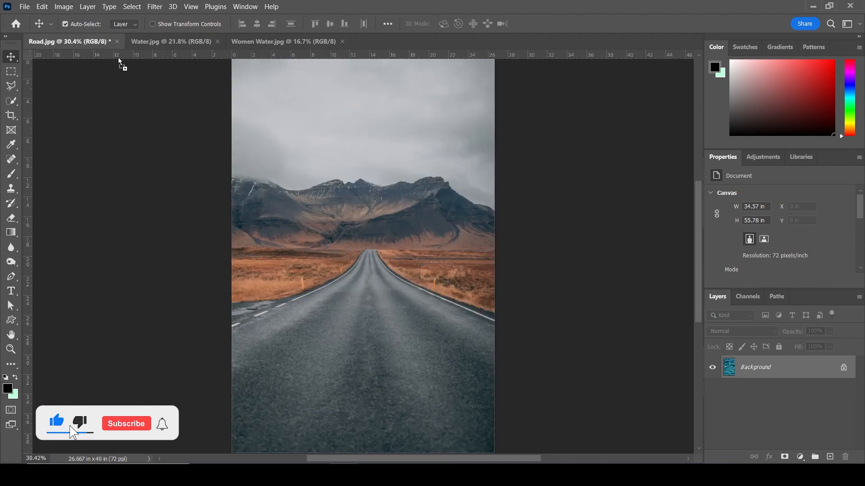
pyautogui.moveTo(366, 366); pyautogui.dragTo(377, 366)
# - Free-transform the water layer in perspective, bringing its upper corners in to the road's far end at the horizon
pyautogui.hotkey('ctrl', 't')
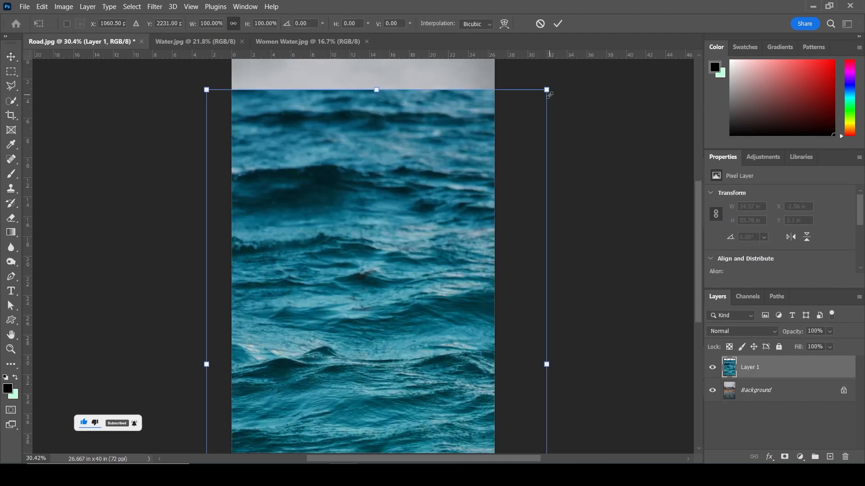
pyautogui.moveTo(547, 90); pyautogui.dragTo(304, 188)
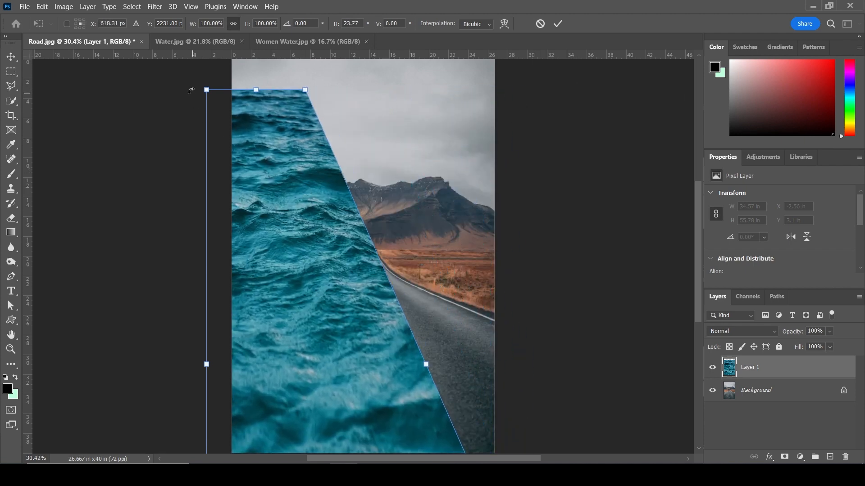
pyautogui.moveTo(207, 90); pyautogui.dragTo(366, 250)
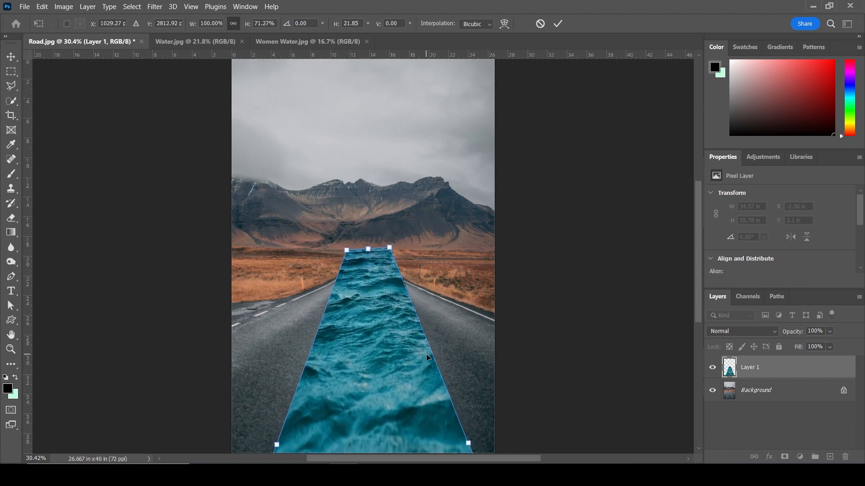
# - Raise the bottom edge of the water layer to the lower edge of the picture
pyautogui.moveTo(411, 357); pyautogui.dragTo(396, 241)
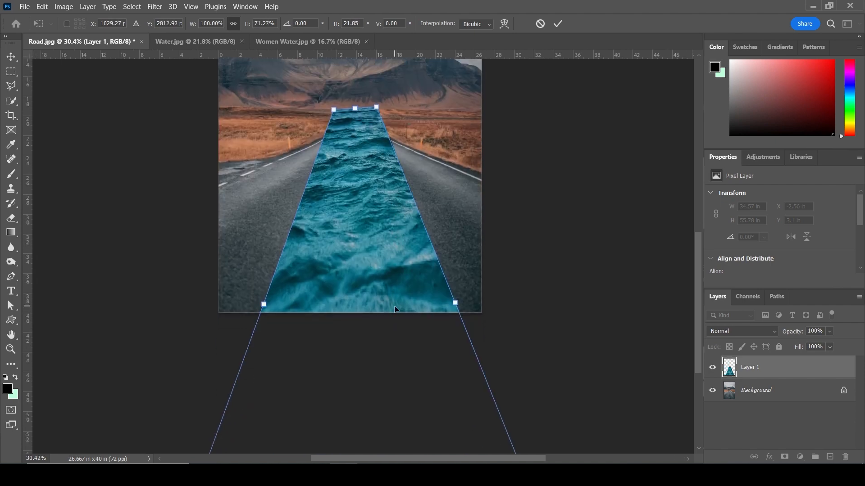
pyautogui.hotkey('ctrl', '-')
pyautogui.hotkey('ctrl', '-')
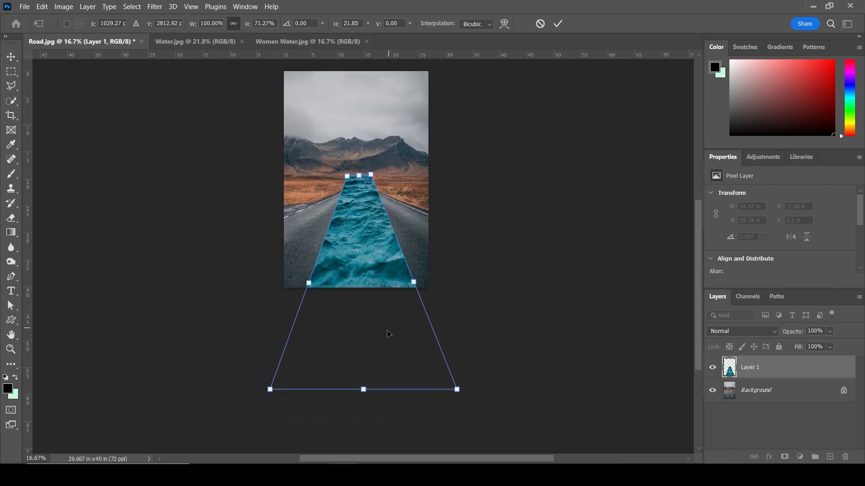
pyautogui.moveTo(361, 390); pyautogui.dragTo(357, 290)
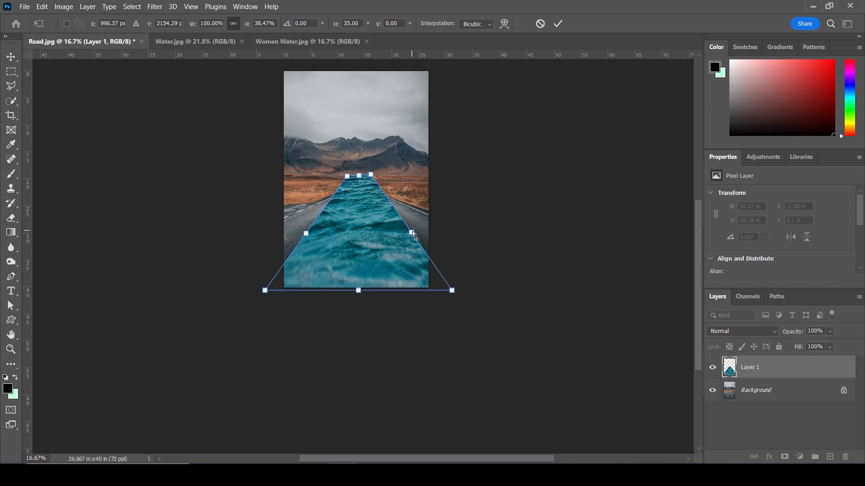
# - Widen the water on both sides and level its edges so it covers the whole road, and apply the transform
pyautogui.moveTo(413, 233); pyautogui.dragTo(440, 232)
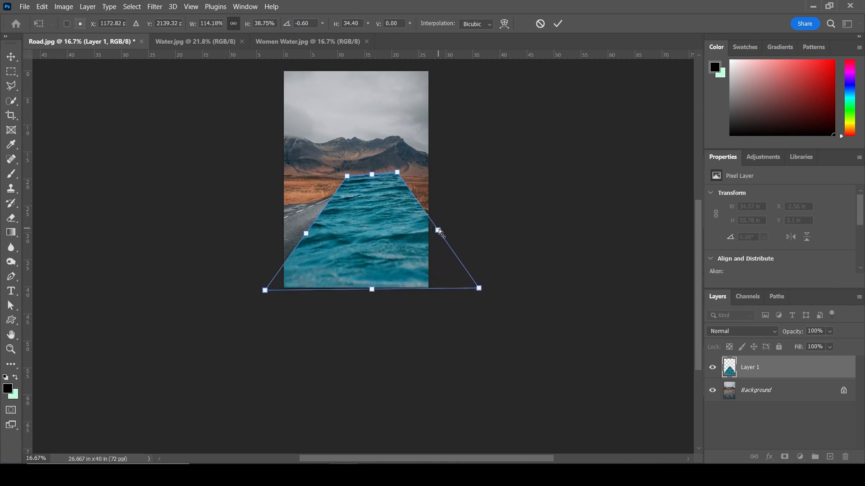
pyautogui.moveTo(305, 235); pyautogui.dragTo(272, 229)
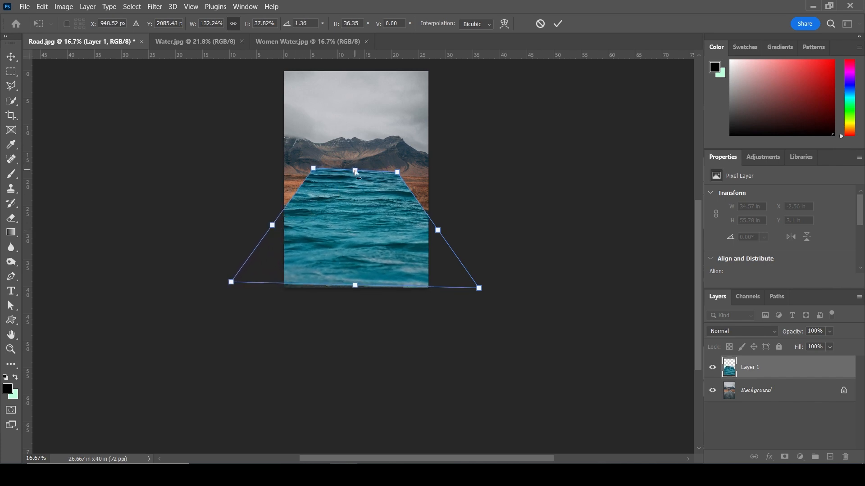
pyautogui.moveTo(356, 178); pyautogui.dragTo(360, 175)
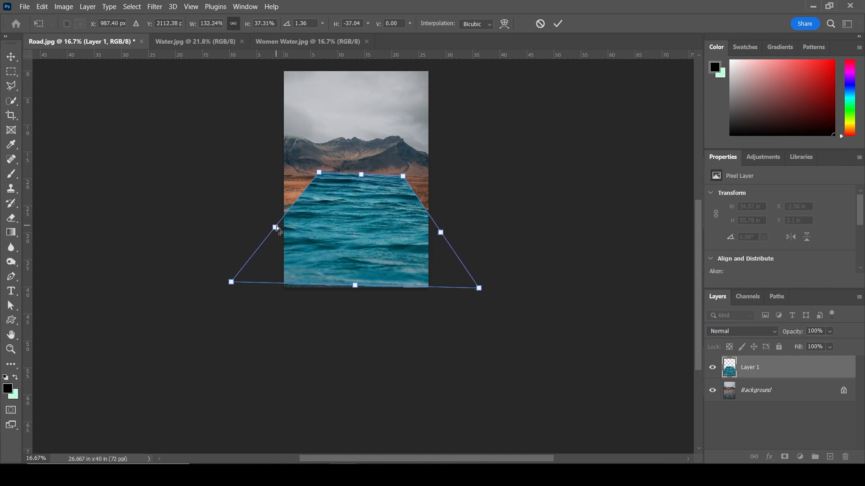
pyautogui.moveTo(276, 227); pyautogui.dragTo(271, 227)
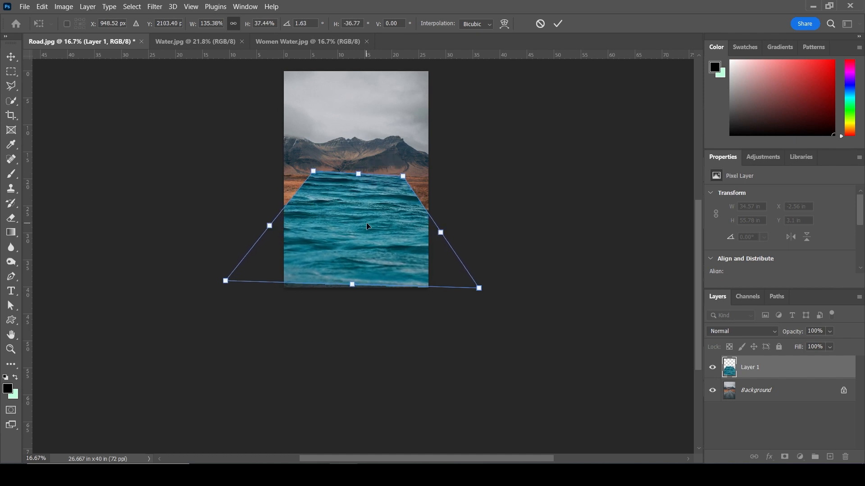
pyautogui.moveTo(440, 232); pyautogui.dragTo(441, 227)
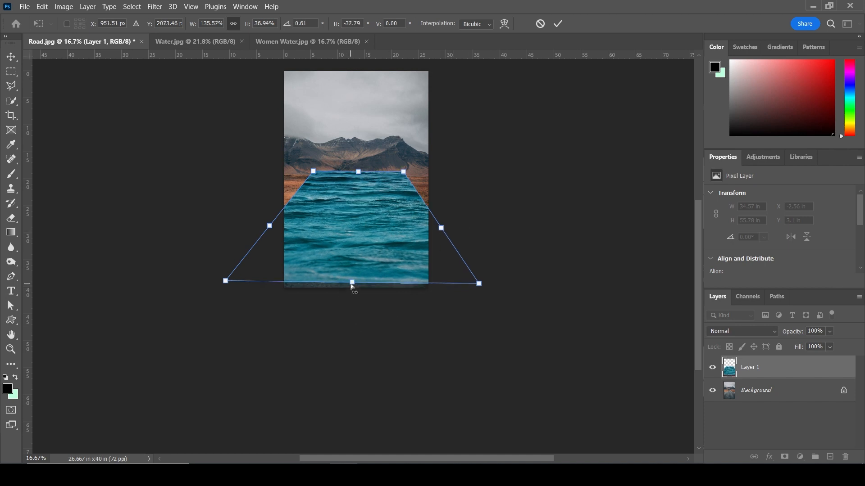
pyautogui.moveTo(351, 286); pyautogui.dragTo(351, 288)
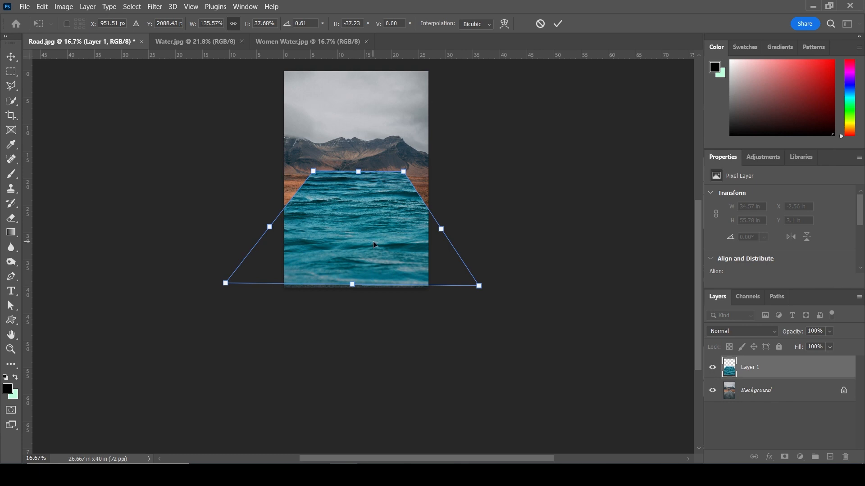
pyautogui.press('Return')
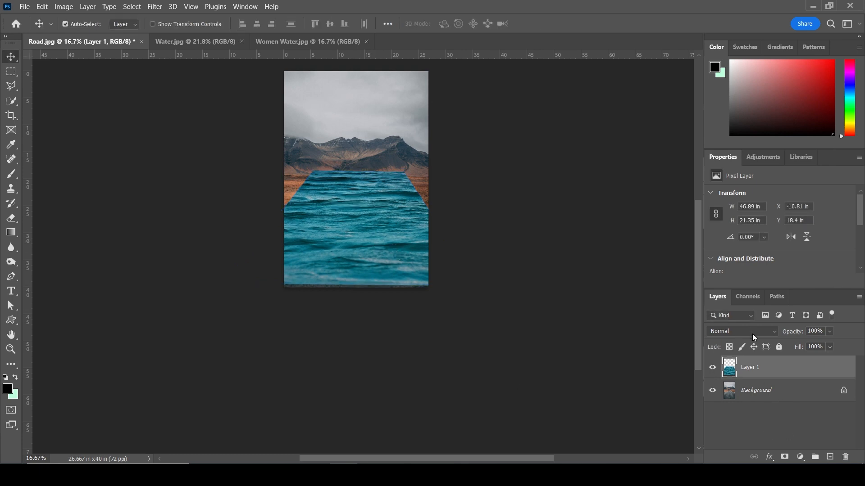
# - Set the water layer's blend mode to Overlay and add a layer mask to it
pyautogui.click(759, 330)
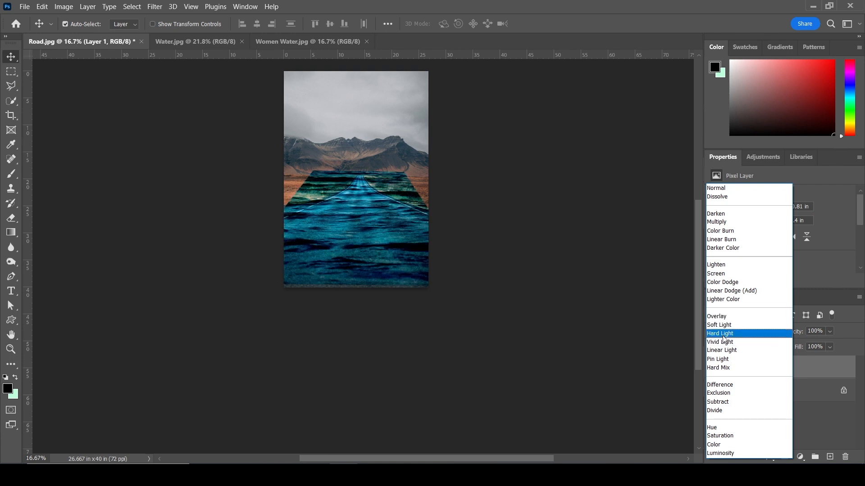
pyautogui.click(723, 317)
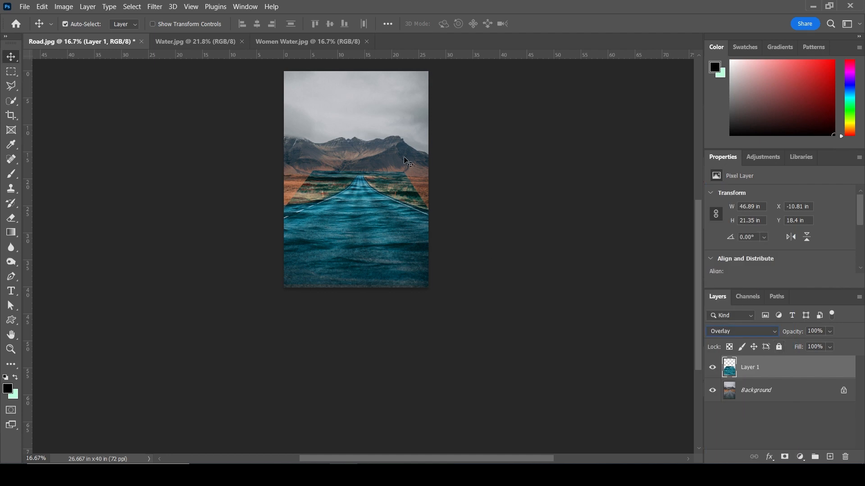
pyautogui.click(784, 458)
# - Mask the water off the grass and mountains on both sides of the road with a hard 400 px black brush
pyautogui.press('z')
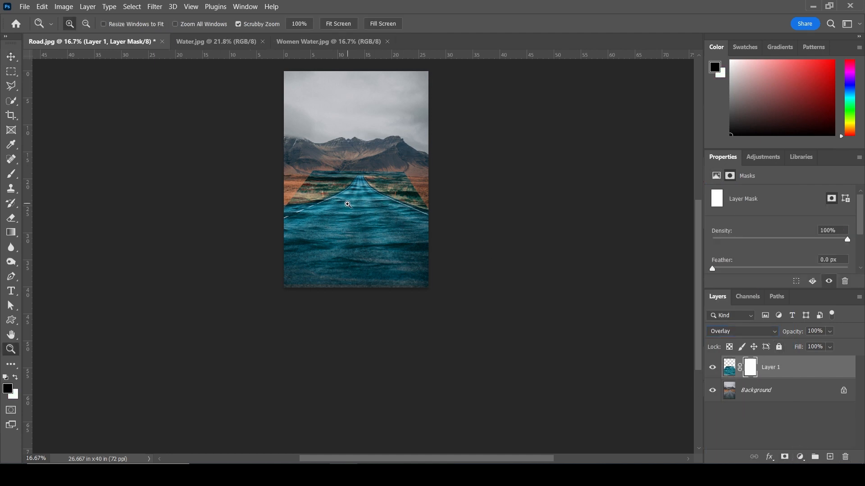
pyautogui.moveTo(348, 204); pyautogui.dragTo(432, 255)
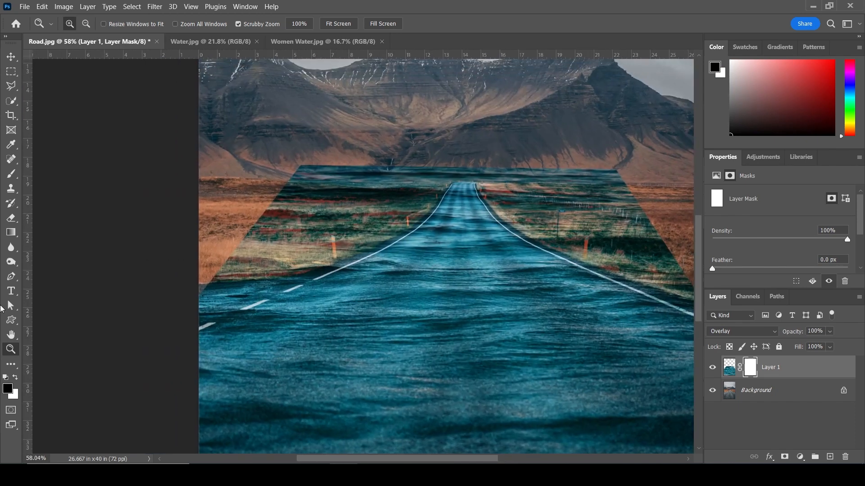
pyautogui.click(11, 174)
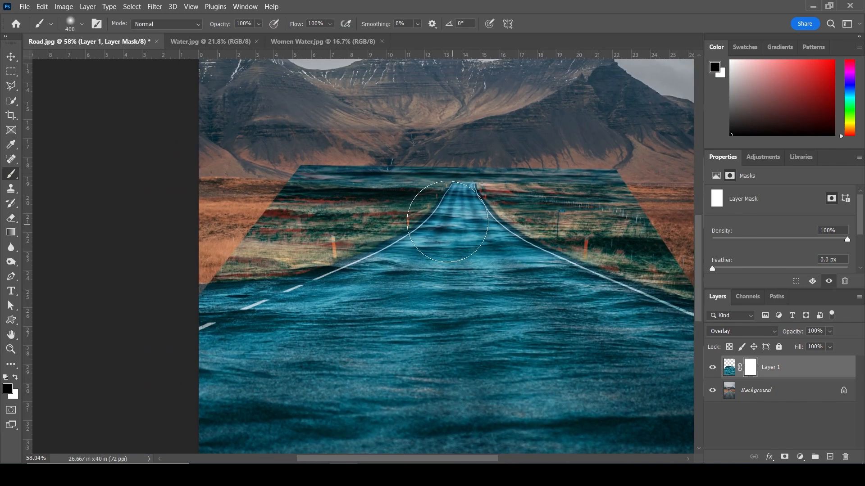
pyautogui.rightClick(358, 182)
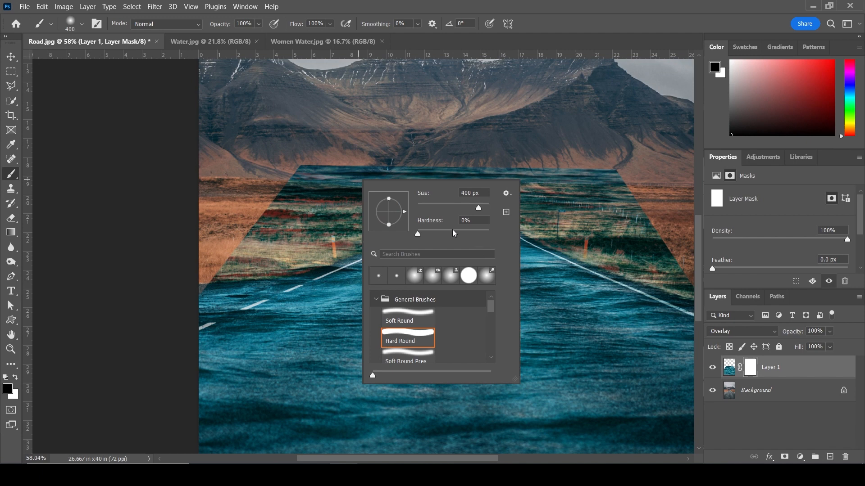
pyautogui.moveTo(453, 232); pyautogui.dragTo(542, 227)
pyautogui.click(621, 3)
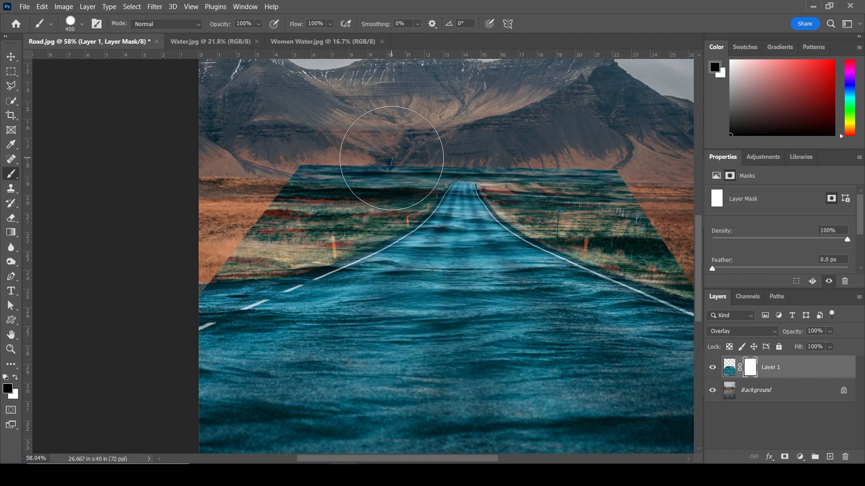
pyautogui.moveTo(392, 158)
pyautogui.mouseDown()
pyautogui.moveTo(393, 168)
pyautogui.moveTo(348, 205)
pyautogui.moveTo(192, 228)
pyautogui.moveTo(199, 232)
pyautogui.mouseUp()
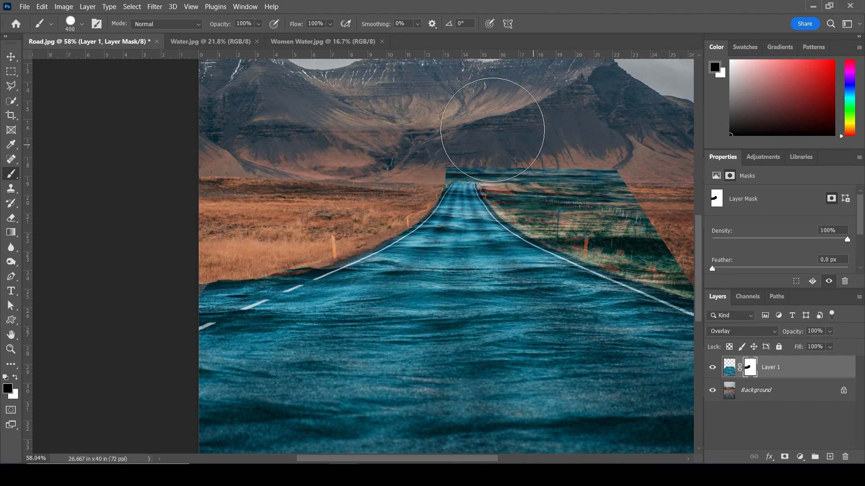
pyautogui.moveTo(411, 149)
pyautogui.mouseDown()
pyautogui.moveTo(535, 133)
pyautogui.moveTo(569, 155)
pyautogui.moveTo(531, 165)
pyautogui.moveTo(536, 183)
pyautogui.moveTo(638, 227)
pyautogui.moveTo(697, 237)
pyautogui.moveTo(406, 167)
pyautogui.mouseUp()
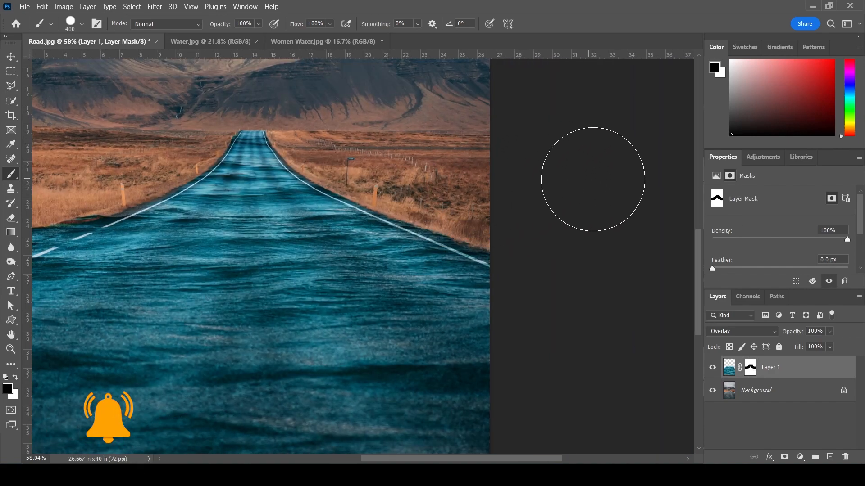
# - Duplicate the Background layer, place the copy above the water layer, and set its blend mode to Color
pyautogui.press('v')
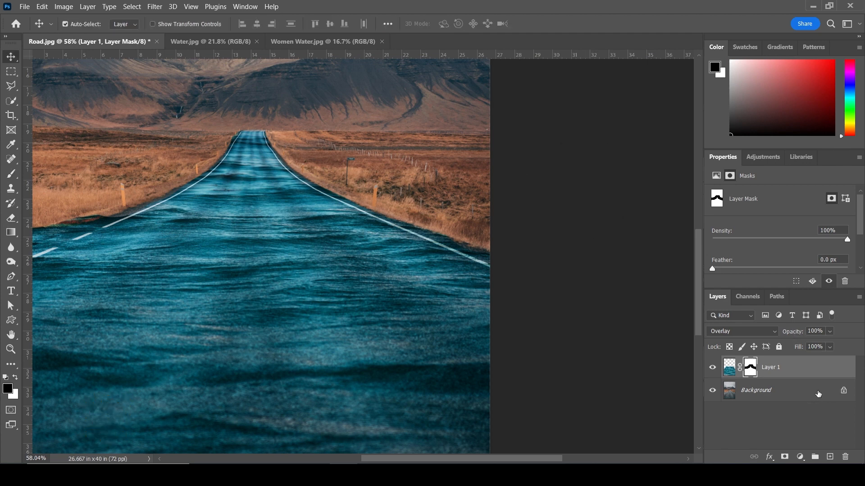
pyautogui.click(818, 394)
pyautogui.hotkey('ctrl', 'j')
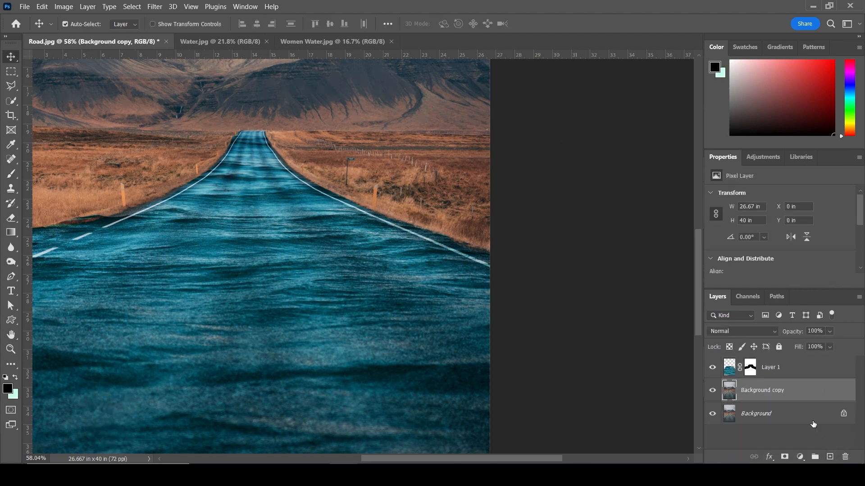
pyautogui.moveTo(806, 390); pyautogui.dragTo(825, 358)
pyautogui.click(762, 334)
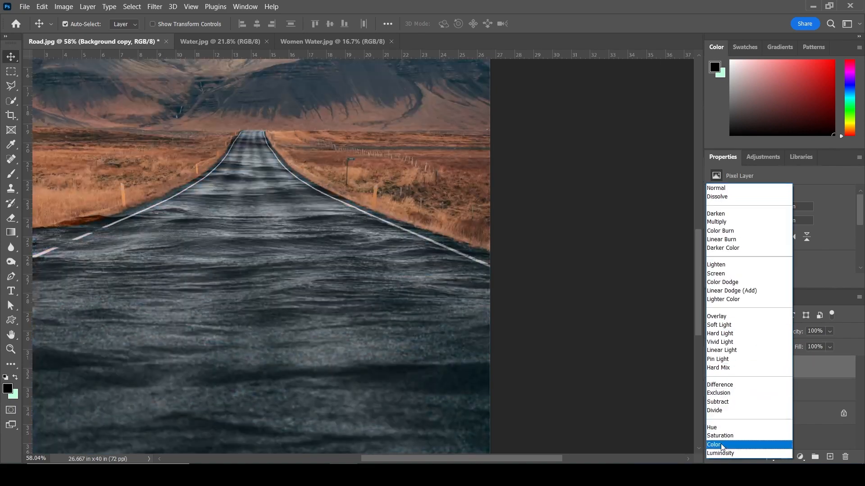
pyautogui.click(720, 444)
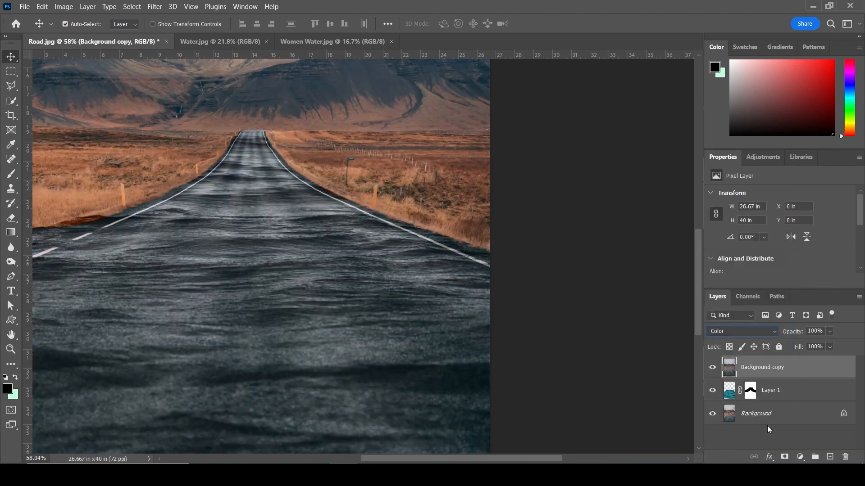
pyautogui.rightClick(329, 249)
pyautogui.press('Escape')
pyautogui.hotkey('ctrl', '0')
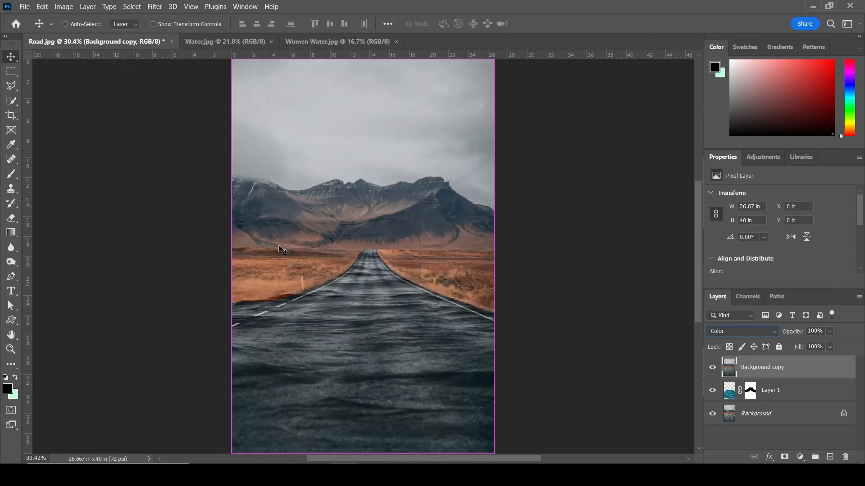
# - Brighten the Women Water.jpg photo with Levels, setting the input values to 10, 1.21 and 208
pyautogui.click(329, 42)
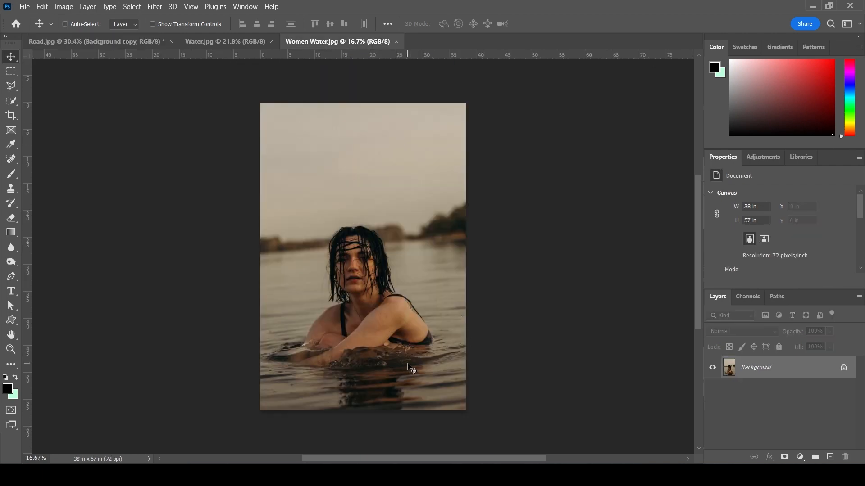
pyautogui.hotkey('ctrl', 'l')
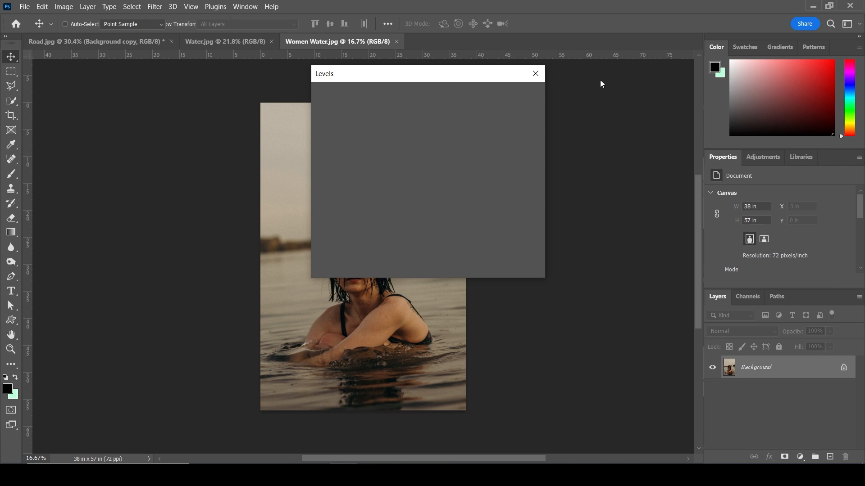
pyautogui.moveTo(632, 208); pyautogui.dragTo(604, 207)
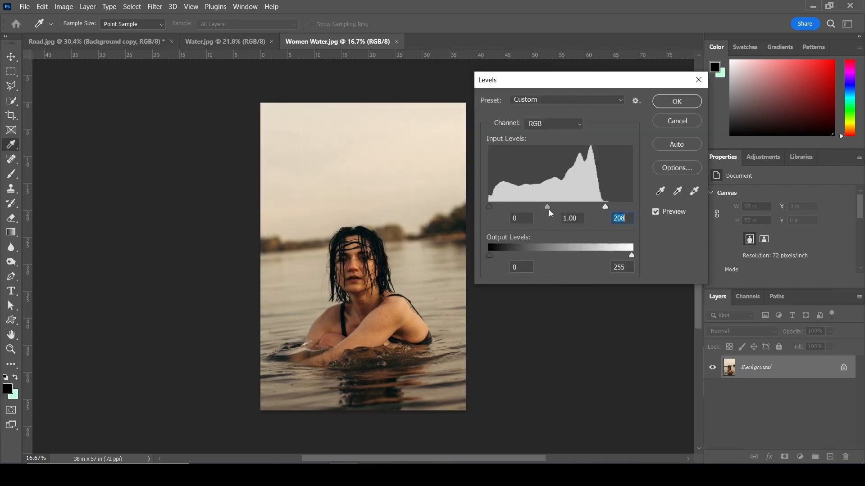
pyautogui.moveTo(544, 206); pyautogui.dragTo(494, 207)
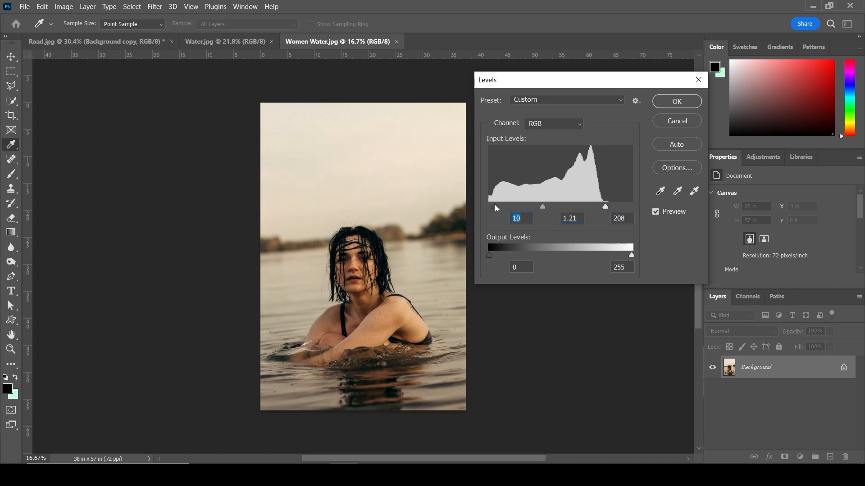
pyautogui.click(675, 102)
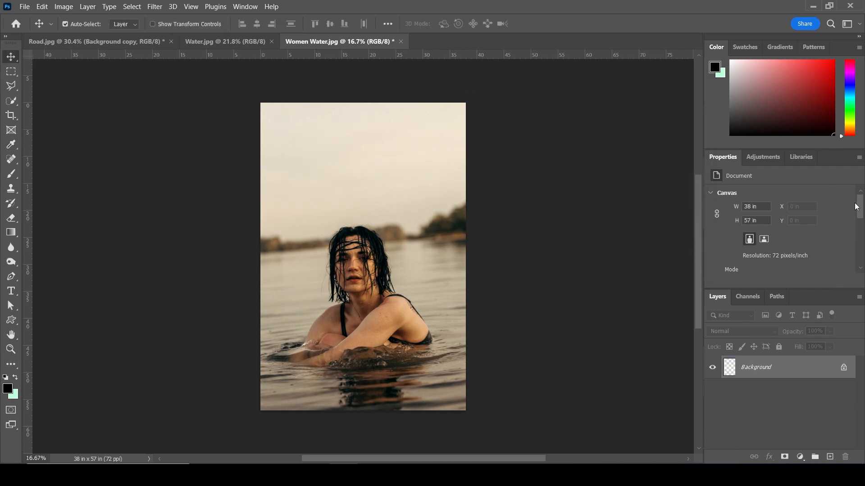
# - Unlock the photo layer and select the woman plus the rippled water and reflection beneath her, refining with a 175 px Quick Selection brush
pyautogui.click(845, 368)
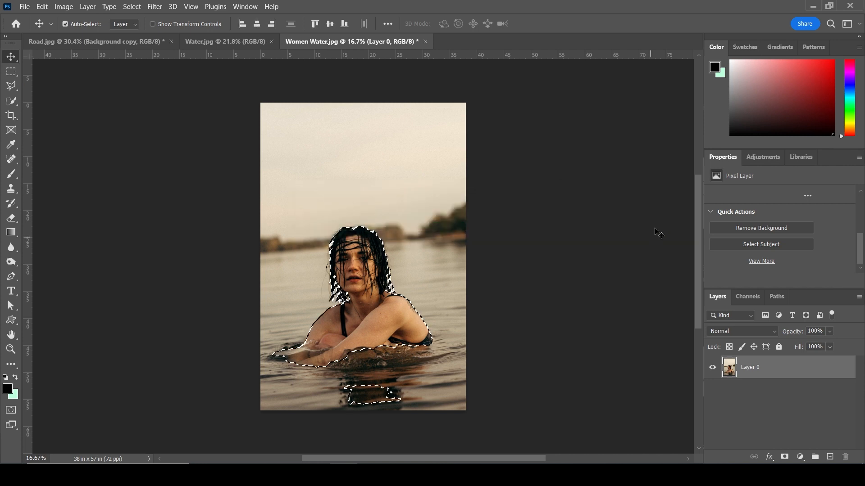
pyautogui.press('w')
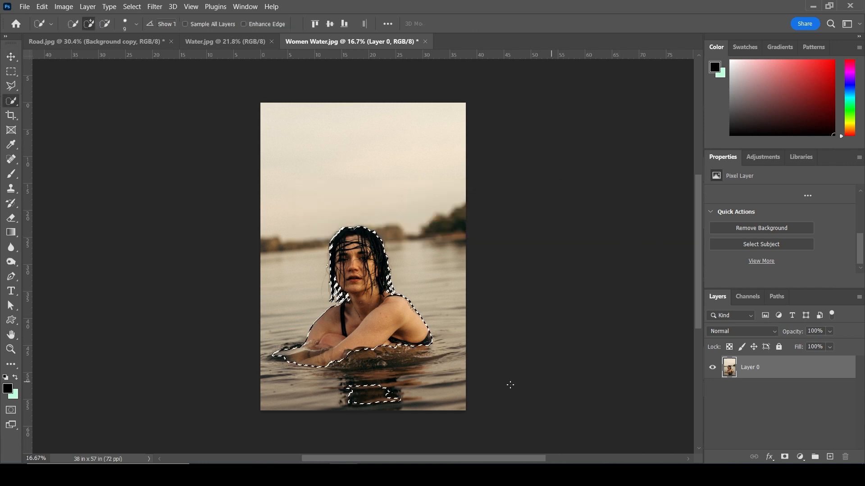
pyautogui.press(']')
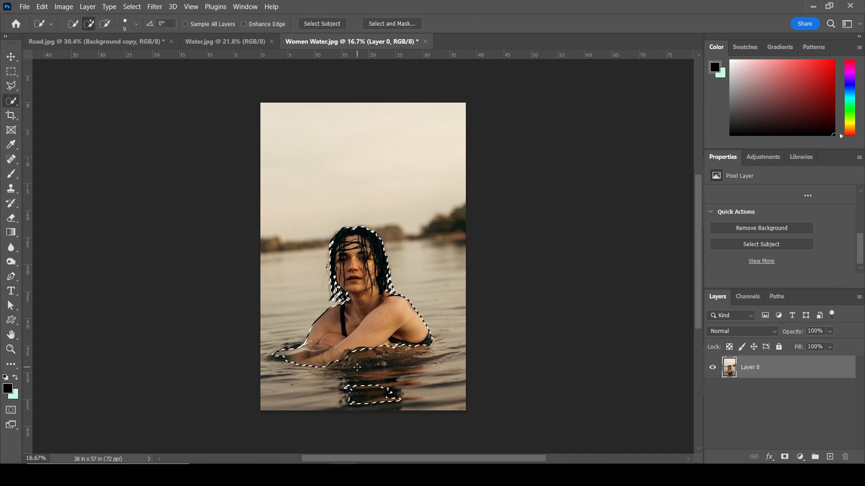
pyautogui.press(']')
pyautogui.press(']')
pyautogui.press(']')
pyautogui.press(']')
pyautogui.press(']')
pyautogui.press(']')
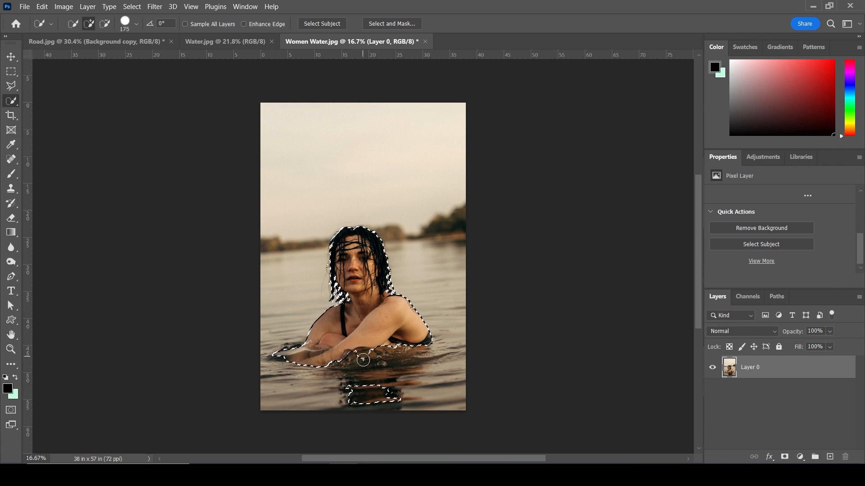
pyautogui.moveTo(364, 357); pyautogui.dragTo(364, 401)
pyautogui.click(397, 367)
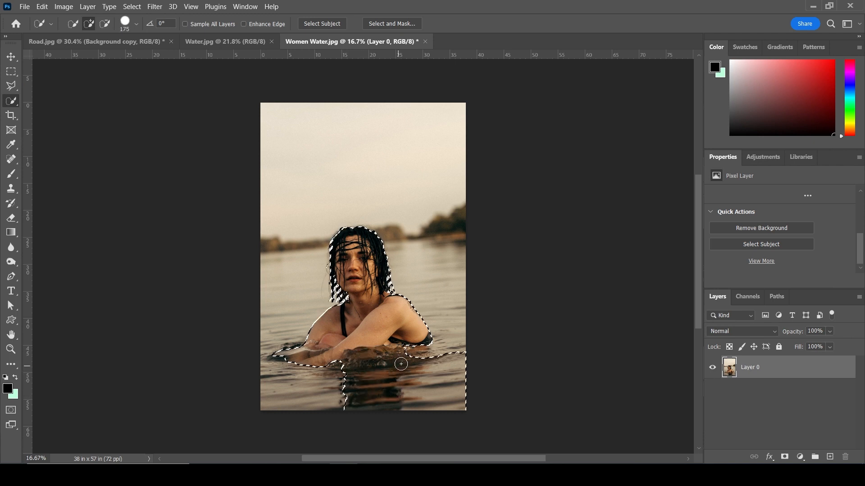
pyautogui.press('alt')
pyautogui.keyDown('alt'); pyautogui.click(458, 362); pyautogui.keyUp('alt')
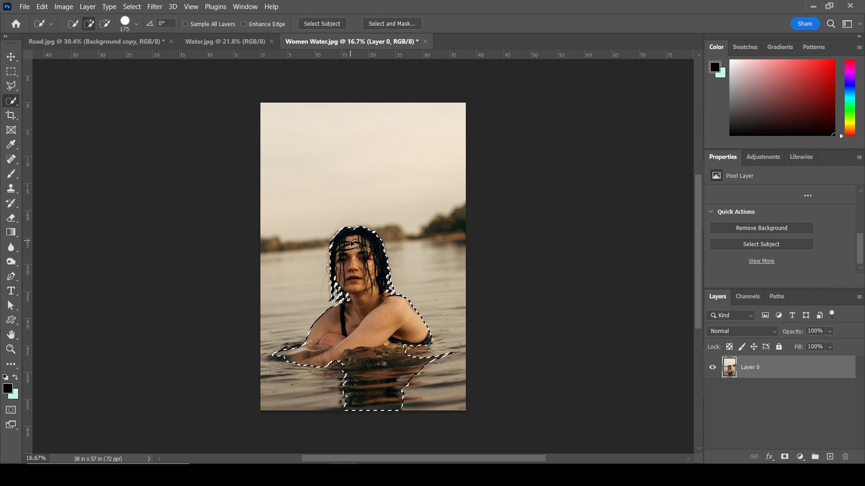
# - Copy the selected woman and reflection to a new layer and move that layer into the Road.jpg document
pyautogui.hotkey('ctrl', 'j')
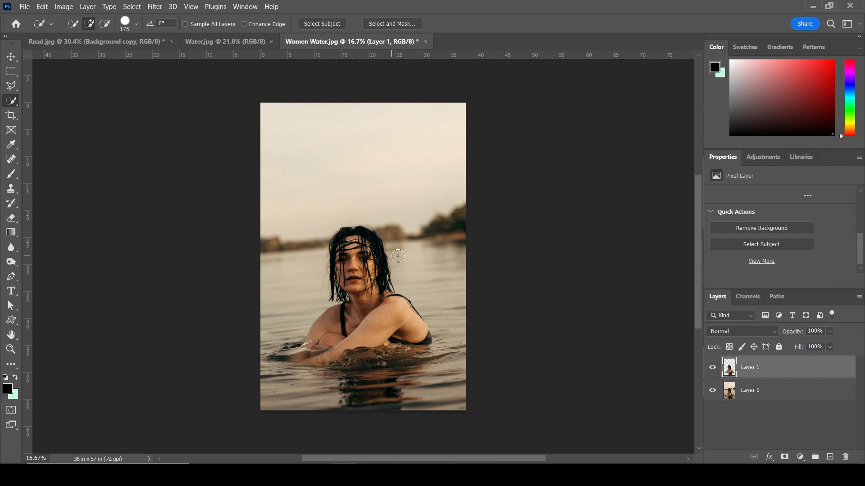
pyautogui.press('v')
pyautogui.moveTo(360, 247); pyautogui.dragTo(235, 174)
pyautogui.moveTo(394, 338); pyautogui.dragTo(393, 337)
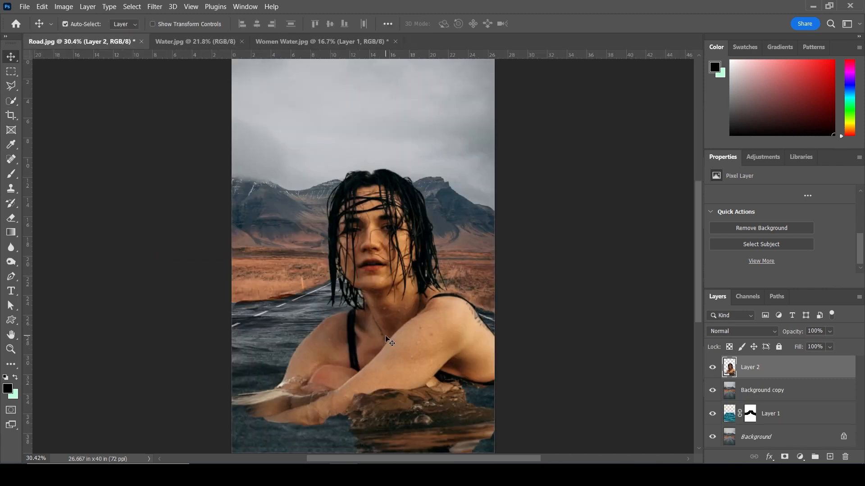
# - Scale the woman layer to about 54.6% and place her in the middle of the road's foreground, with the reflection reaching the image's lower edge
pyautogui.hotkey('ctrl', 't')
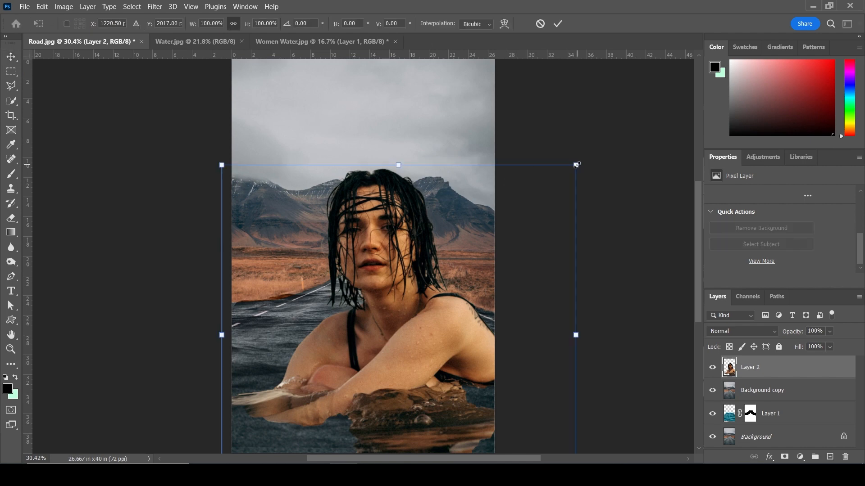
pyautogui.moveTo(577, 165); pyautogui.dragTo(496, 241)
pyautogui.moveTo(404, 321); pyautogui.dragTo(372, 351)
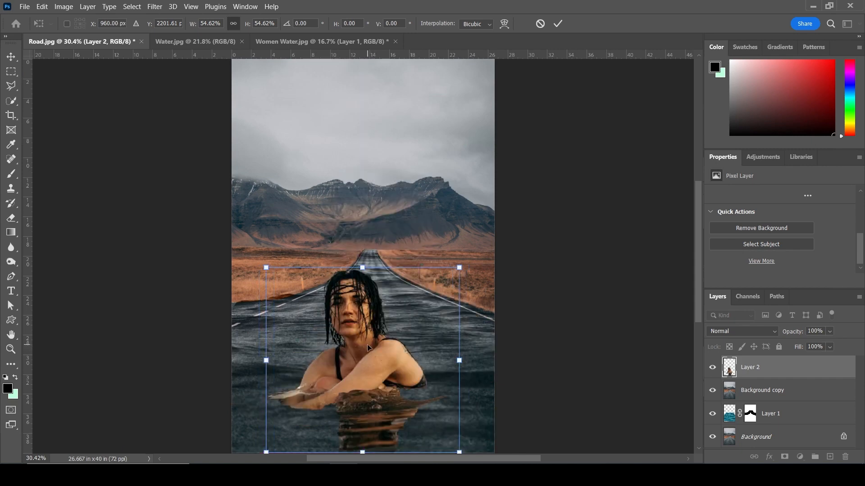
pyautogui.press('Return')
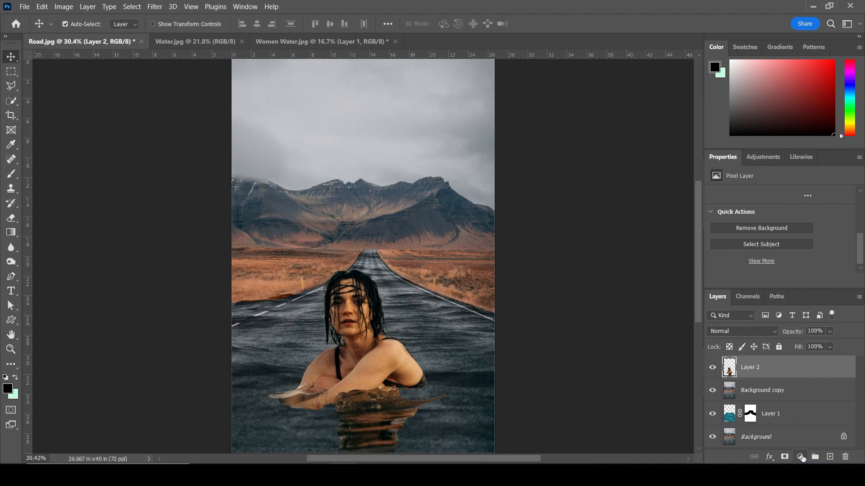
# - Add a Hue/Saturation adjustment clipped to the woman layer, strongly reducing the saturation and setting the lightness to -6
pyautogui.click(800, 457)
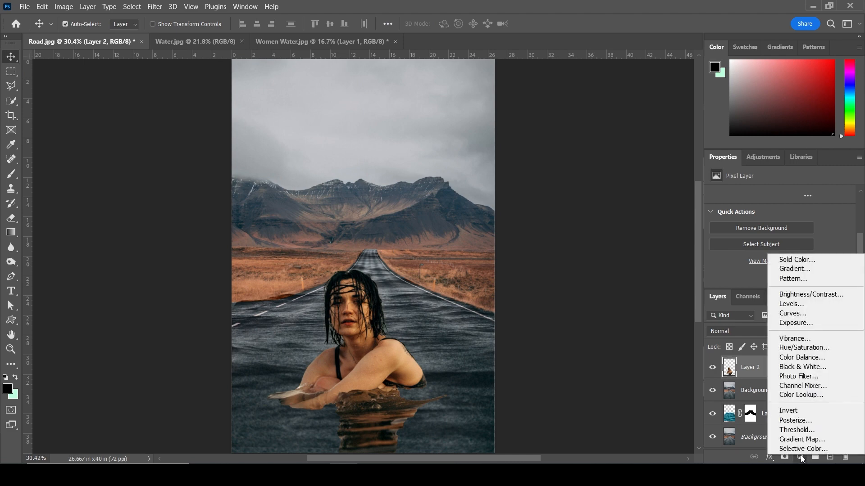
pyautogui.click(802, 348)
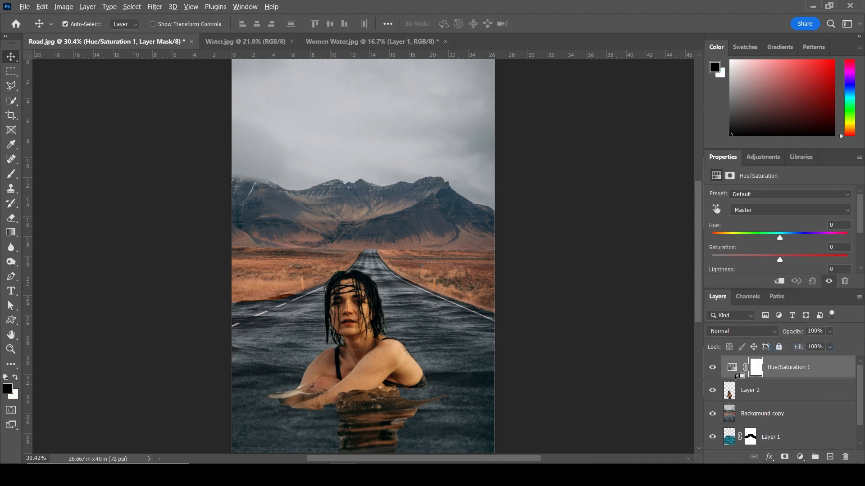
pyautogui.keyDown('alt'); pyautogui.click(736, 378); pyautogui.keyUp('alt')
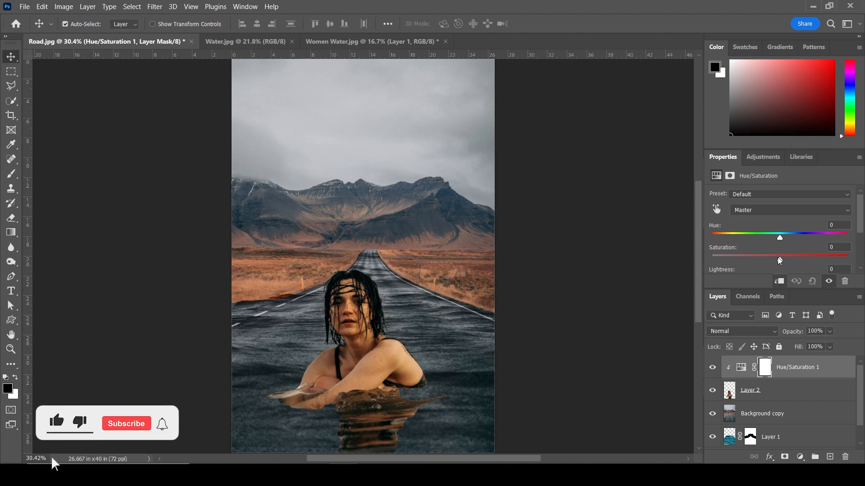
pyautogui.moveTo(743, 260); pyautogui.dragTo(750, 260)
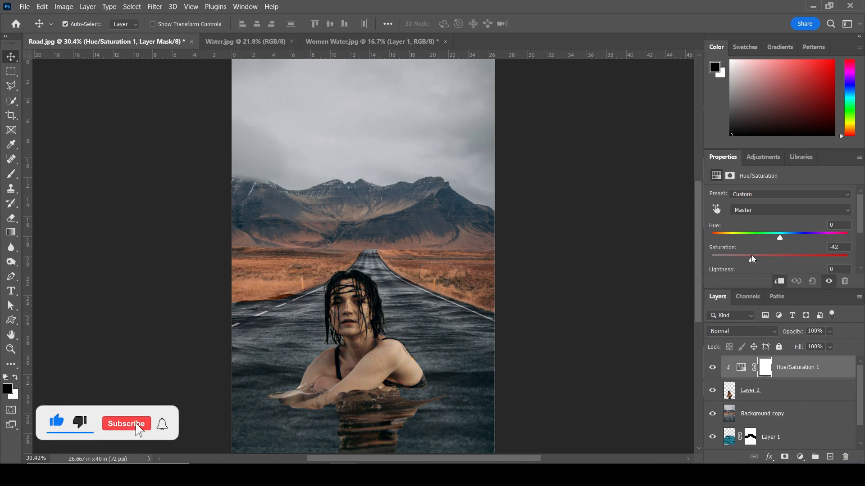
pyautogui.scroll(-1, 796, 244)
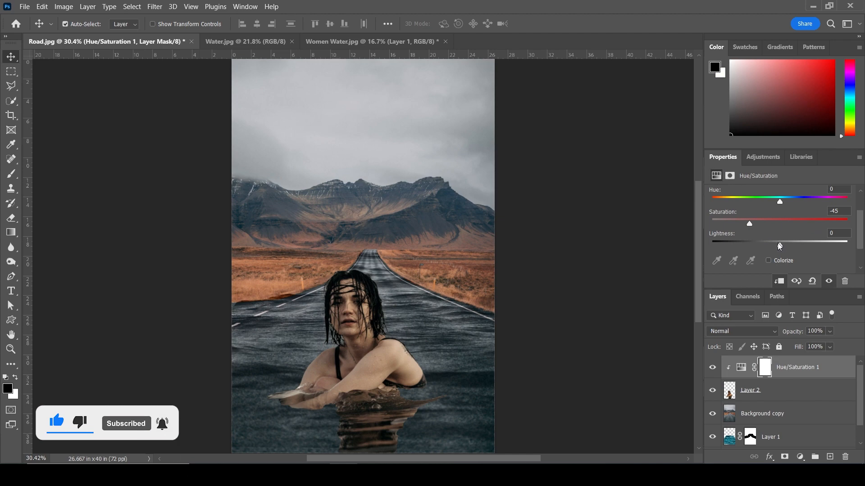
pyautogui.moveTo(778, 249)
pyautogui.mouseDown()
pyautogui.moveTo(739, 245)
pyautogui.moveTo(778, 252)
pyautogui.mouseUp()
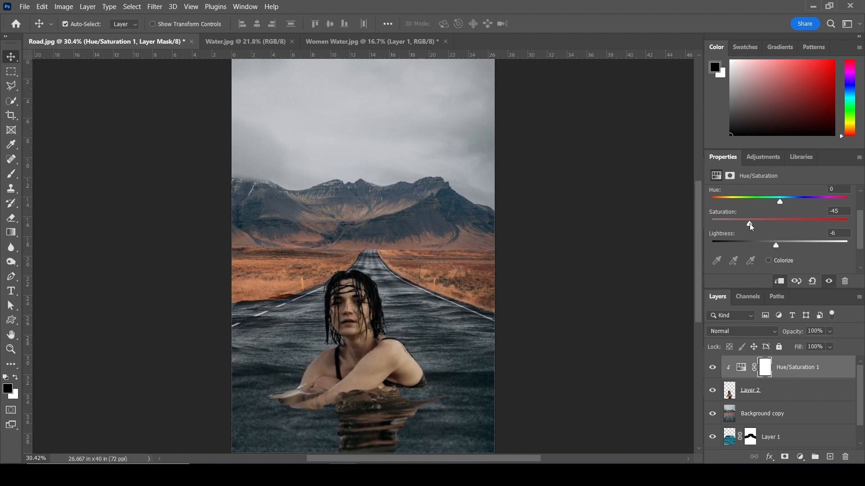
pyautogui.moveTo(750, 224); pyautogui.dragTo(727, 223)
# - Paint black over the woman's face, hair and body on the Hue/Saturation mask with a hard 400 px brush to restore her colour
pyautogui.click(764, 369)
pyautogui.press('b')
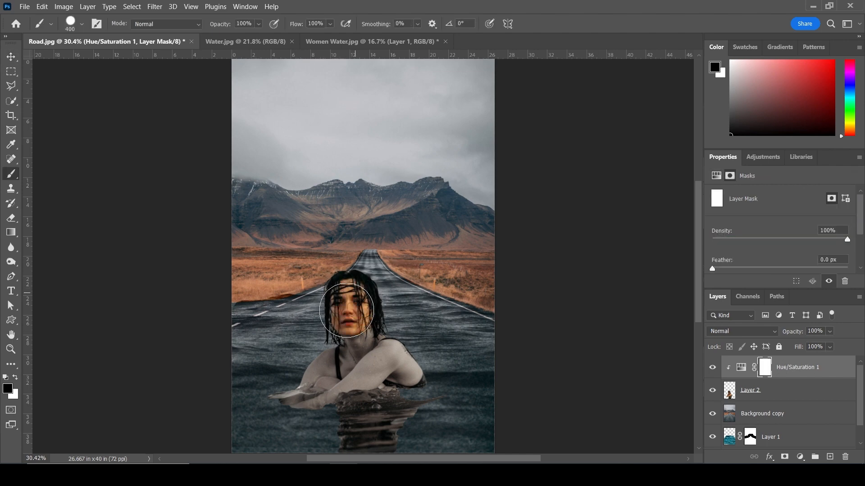
pyautogui.moveTo(347, 310)
pyautogui.mouseDown()
pyautogui.moveTo(350, 327)
pyautogui.moveTo(378, 322)
pyautogui.moveTo(377, 335)
pyautogui.moveTo(408, 357)
pyautogui.moveTo(372, 352)
pyautogui.moveTo(371, 362)
pyautogui.moveTo(301, 380)
pyautogui.moveTo(304, 361)
pyautogui.moveTo(330, 346)
pyautogui.mouseUp()
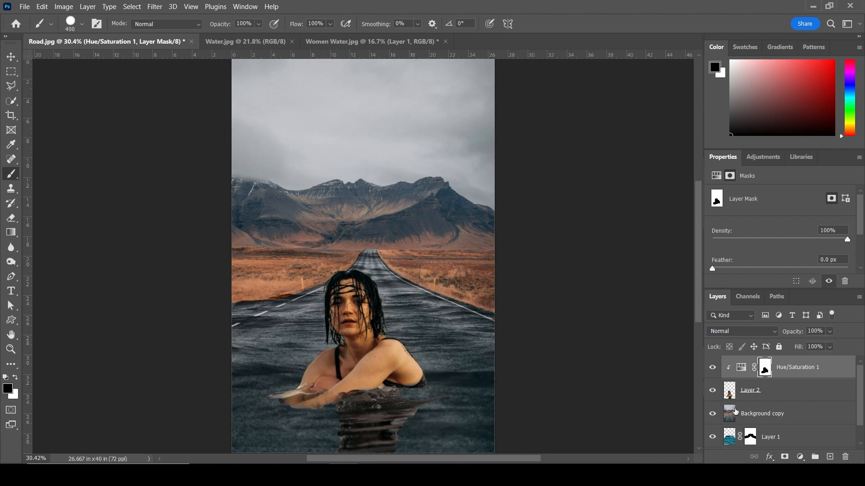
# - Add a layer mask to the woman layer and fade the edges of her water reflection with a soft 400 px black brush
pyautogui.click(728, 395)
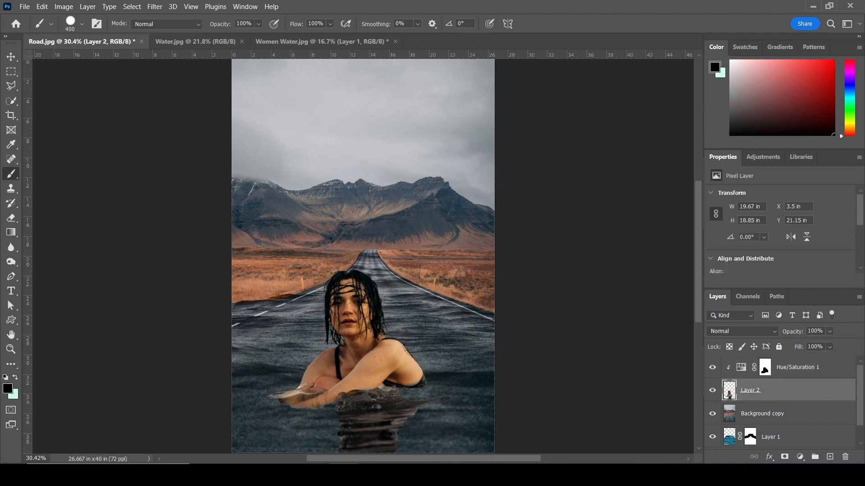
pyautogui.click(785, 457)
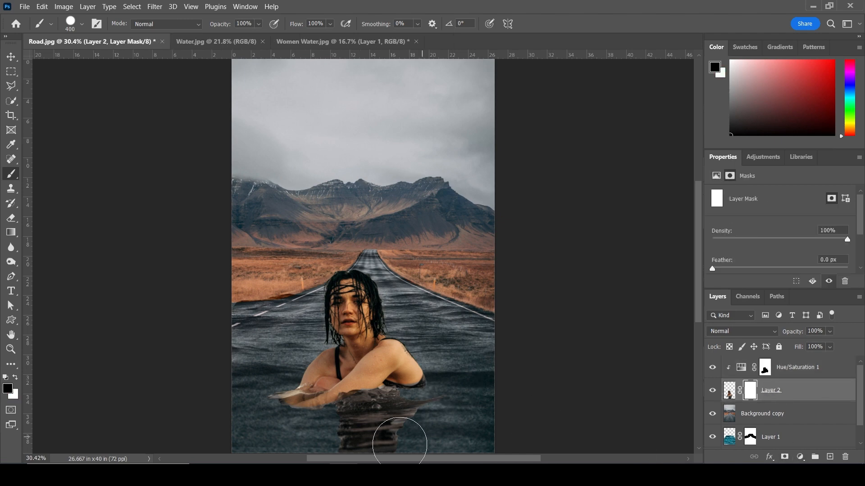
pyautogui.rightClick(478, 289)
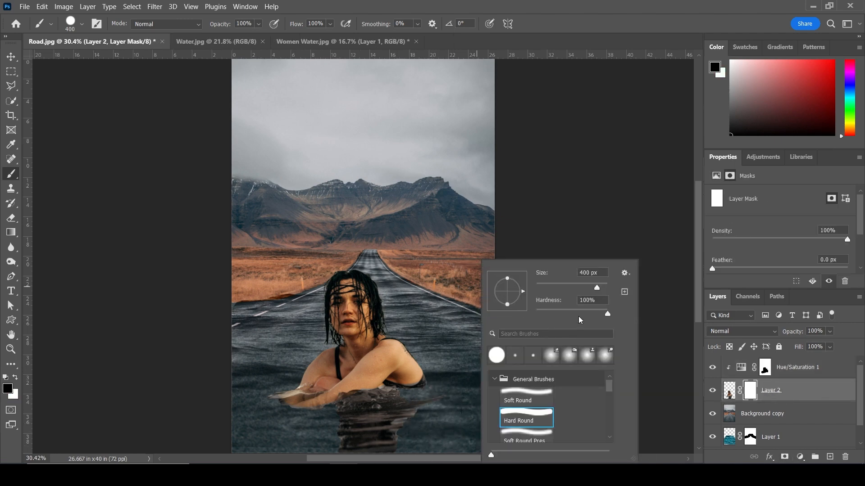
pyautogui.moveTo(579, 315); pyautogui.dragTo(521, 313)
pyautogui.press('Return')
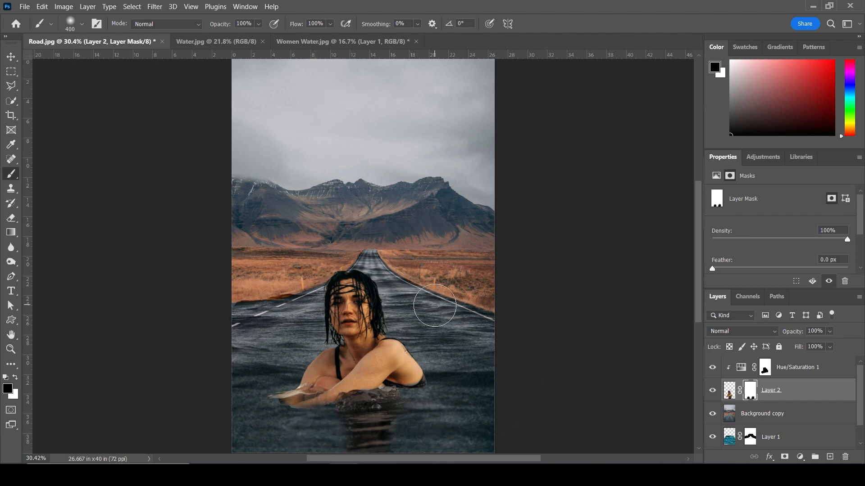
# - Blend the water edge around the woman's outstretched hand on her layer mask with a soft 300 px black brush
pyautogui.press('z')
pyautogui.rightClick(416, 308)
pyautogui.click(433, 313)
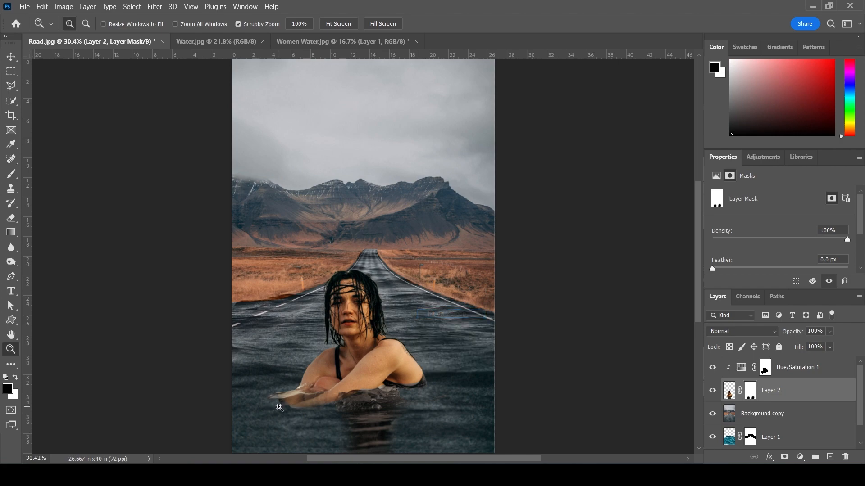
pyautogui.moveTo(279, 407)
pyautogui.mouseDown()
pyautogui.moveTo(345, 442)
pyautogui.moveTo(310, 389)
pyautogui.moveTo(261, 396)
pyautogui.moveTo(257, 382)
pyautogui.moveTo(266, 424)
pyautogui.mouseUp()
pyautogui.press('b')
pyautogui.press('z')
pyautogui.rightClick(464, 303)
pyautogui.click(481, 308)
# - Refine the woman's layer mask below the forearm and under her back with a soft 125 px black brush
pyautogui.moveTo(361, 332); pyautogui.dragTo(404, 357)
pyautogui.moveTo(365, 387); pyautogui.dragTo(514, 122)
pyautogui.moveTo(468, 233); pyautogui.dragTo(521, 98)
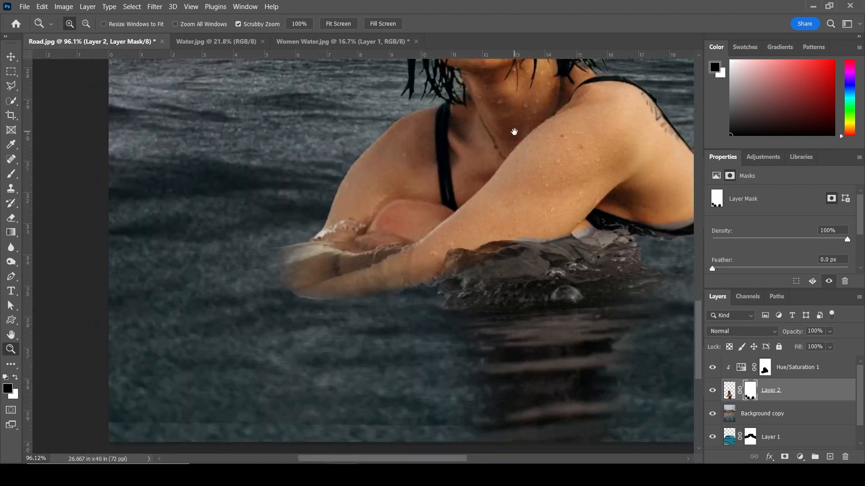
pyautogui.moveTo(514, 131); pyautogui.dragTo(421, 153)
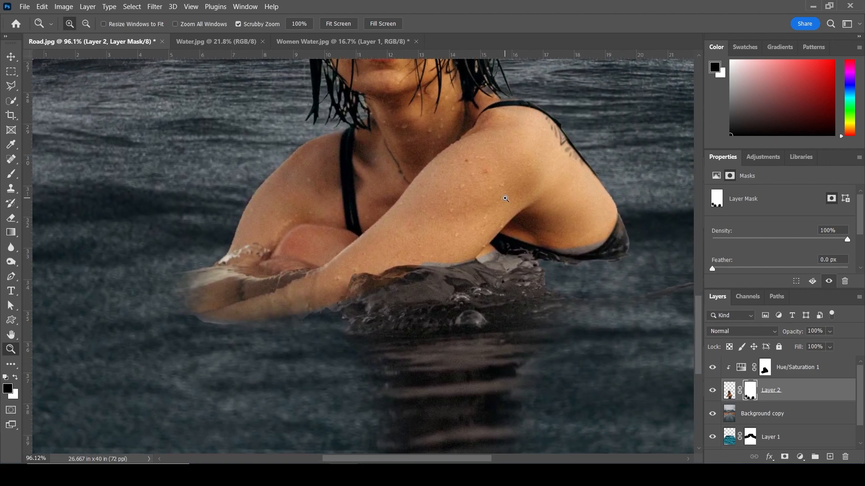
pyautogui.press('b')
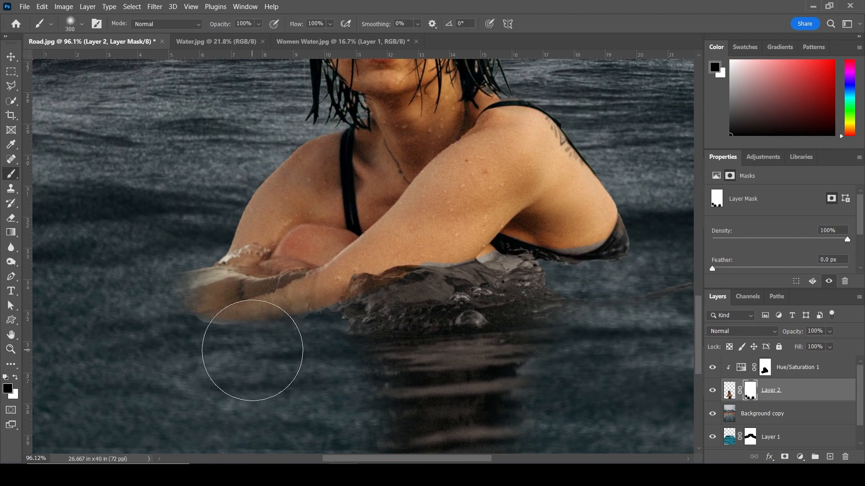
pyautogui.press('[')
pyautogui.press('[')
pyautogui.press('[')
pyautogui.press('[')
pyautogui.press('[')
pyautogui.moveTo(261, 343); pyautogui.dragTo(189, 331)
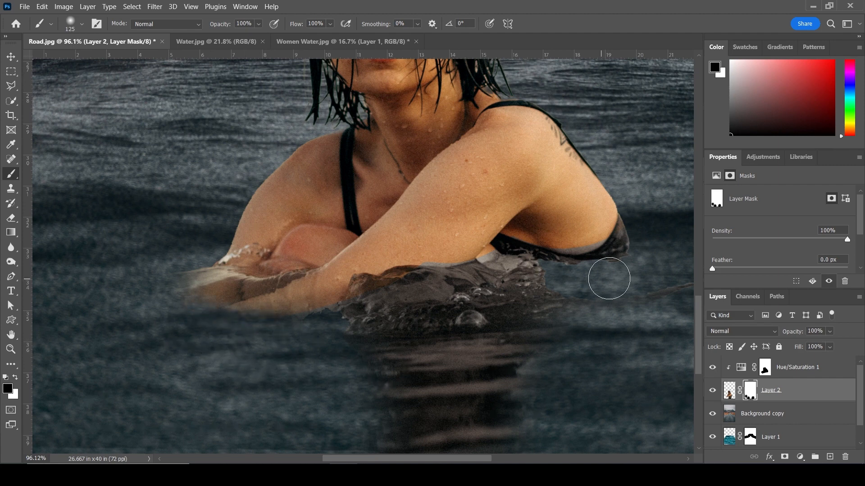
pyautogui.moveTo(609, 278)
pyautogui.mouseDown()
pyautogui.moveTo(597, 307)
pyautogui.moveTo(531, 282)
pyautogui.moveTo(505, 289)
pyautogui.moveTo(495, 282)
pyautogui.moveTo(491, 238)
pyautogui.moveTo(641, 292)
pyautogui.moveTo(480, 235)
pyautogui.moveTo(430, 240)
pyautogui.mouseUp()
# - Paint black over the splashing water below the woman's arms on the Hue/Saturation mask to restore its warm colour
pyautogui.click(767, 370)
pyautogui.moveTo(500, 247); pyautogui.dragTo(503, 251)
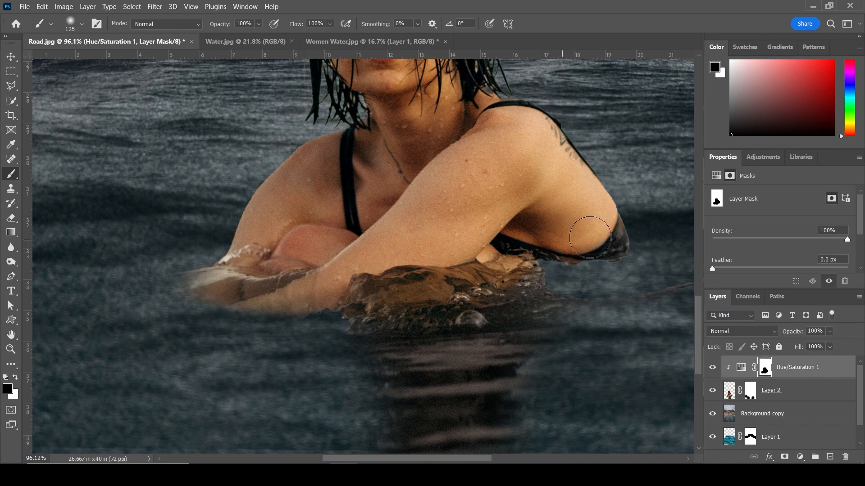
pyautogui.moveTo(430, 338)
pyautogui.mouseDown()
pyautogui.moveTo(442, 381)
pyautogui.moveTo(451, 358)
pyautogui.moveTo(472, 343)
pyautogui.mouseUp()
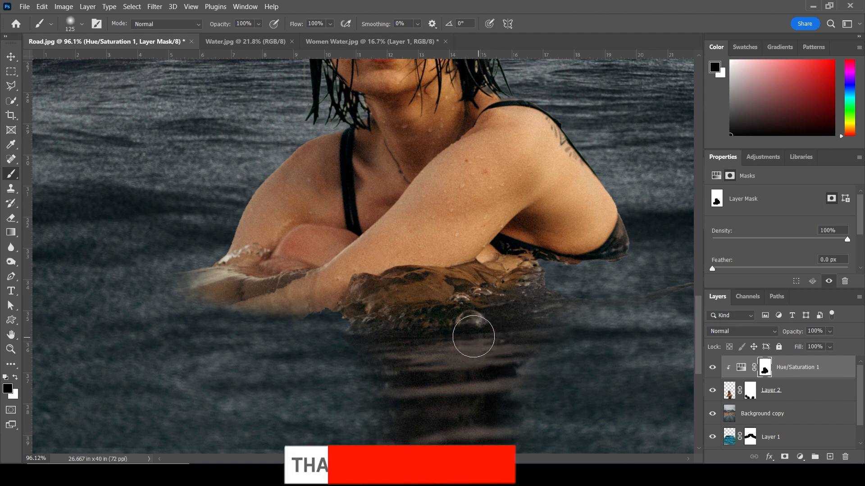
# - Restore part of the reflection's colour on the Hue/Saturation mask with a soft 200 px black brush at 60% opacity, and fit the image on screen
pyautogui.press(']')
pyautogui.press(']')
pyautogui.press(']')
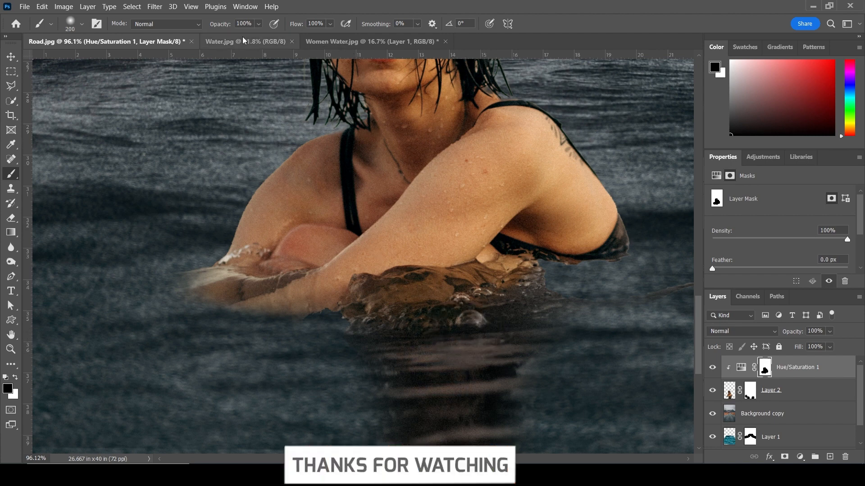
pyautogui.moveTo(198, 28); pyautogui.dragTo(198, 28)
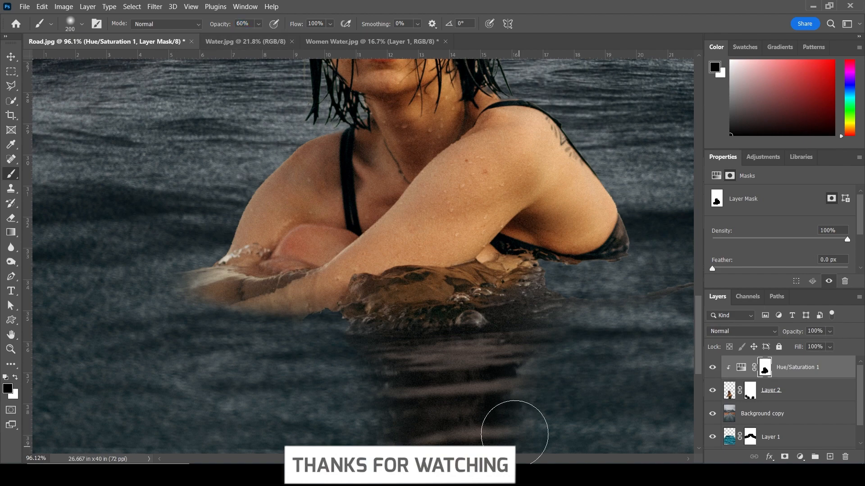
pyautogui.moveTo(474, 334); pyautogui.dragTo(448, 423)
pyautogui.press('h')
pyautogui.rightClick(403, 313)
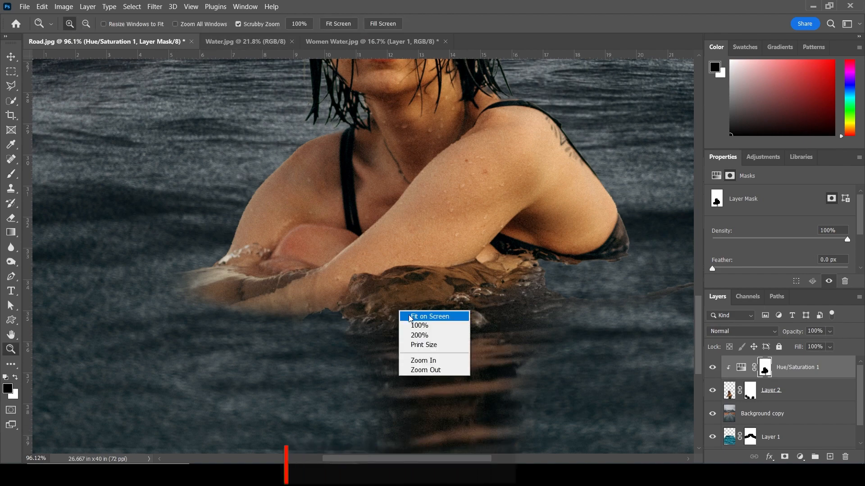
pyautogui.click(432, 315)
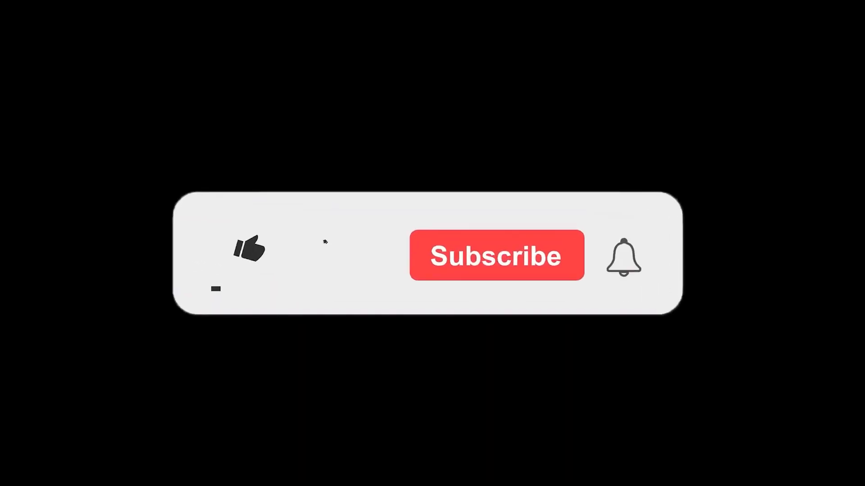